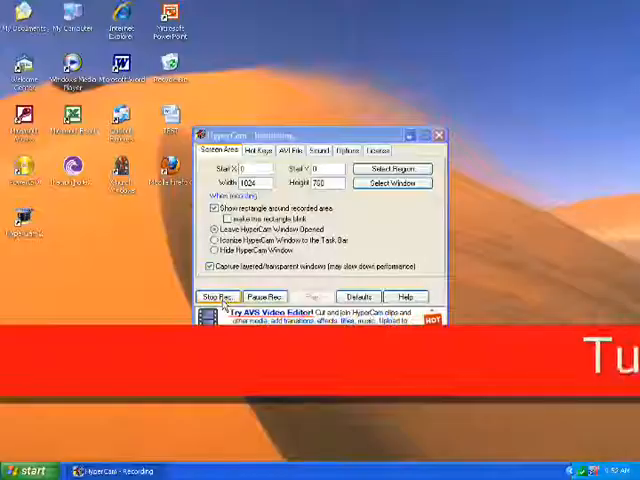
Minimize the HyperCam recorder and launch PowerPoint with a new blank presentation
{"action": "left_click", "coordinate": [410, 135]}
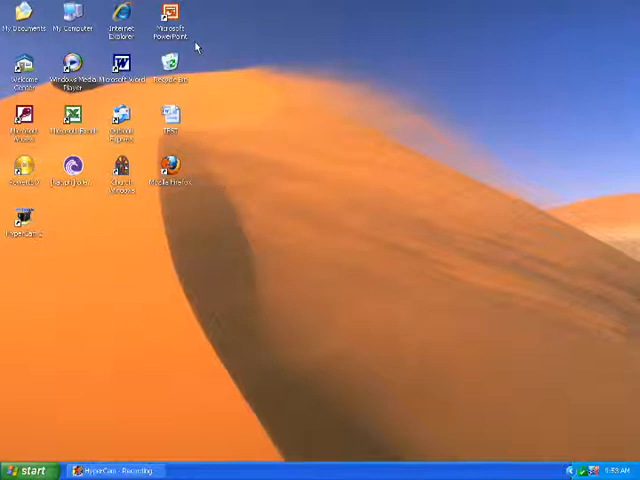
{"action": "double_click", "coordinate": [170, 14]}
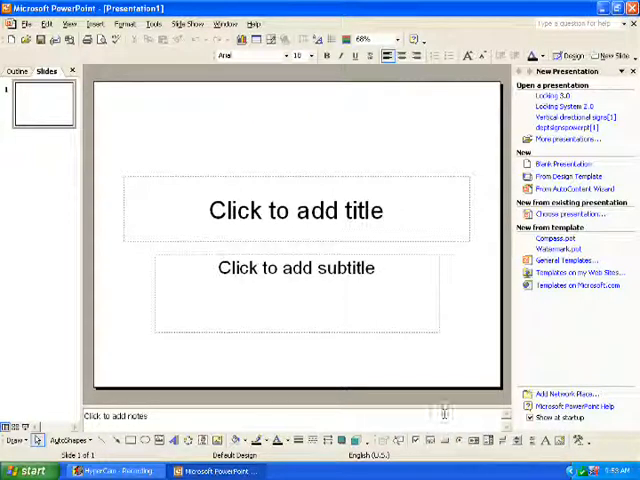
View the list of available toolbars from a toolbar, then dismiss it unchanged
{"action": "right_click", "coordinate": [374, 440]}
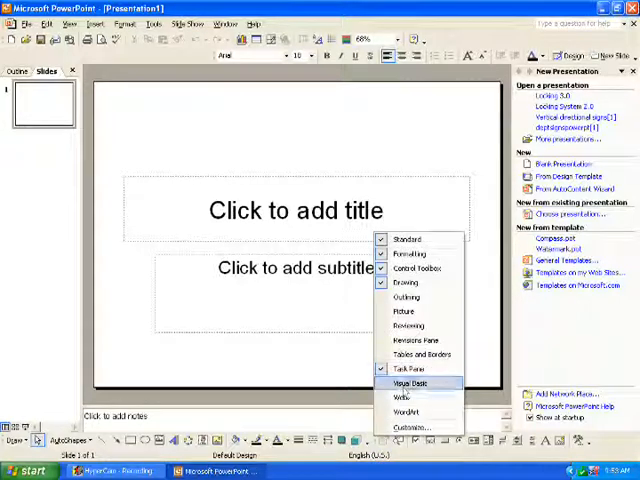
{"action": "key", "text": "Escape"}
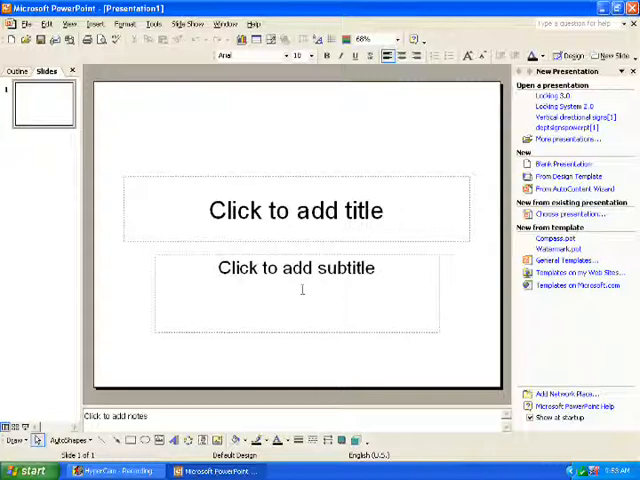
Enable the Control Toolbox toolbar in the Customize settings and return to the slide
{"action": "left_click", "coordinate": [153, 24]}
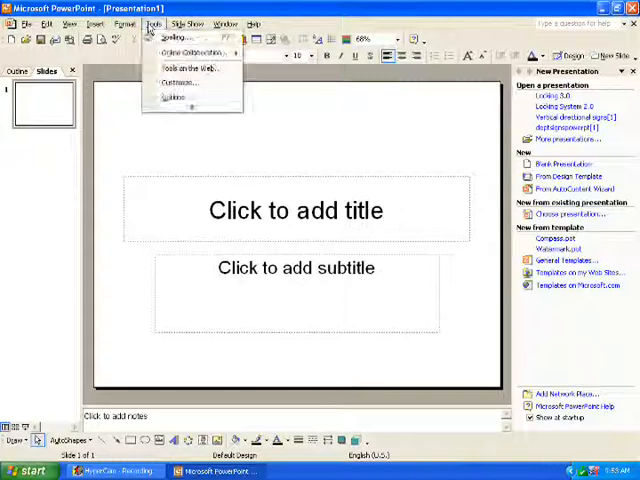
{"action": "left_click", "coordinate": [166, 84]}
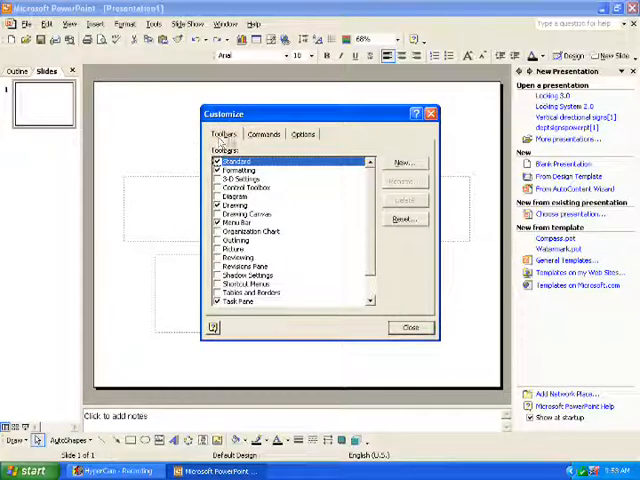
{"action": "left_click", "coordinate": [217, 187]}
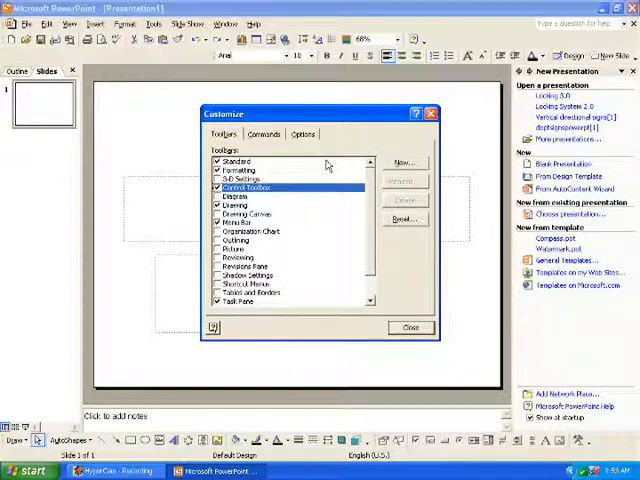
{"action": "left_click", "coordinate": [411, 327]}
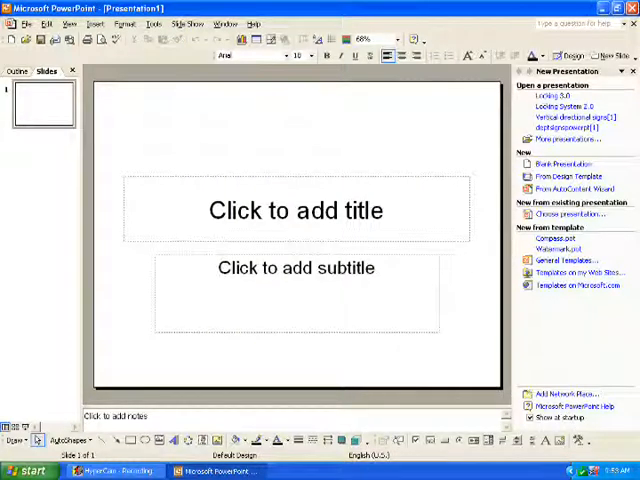
Draw a first control box near the top of the slide from the Control Toolbox
{"action": "left_click", "coordinate": [430, 441]}
{"action": "left_click_drag", "start_coordinate": [243, 120], "coordinate": [328, 143]}
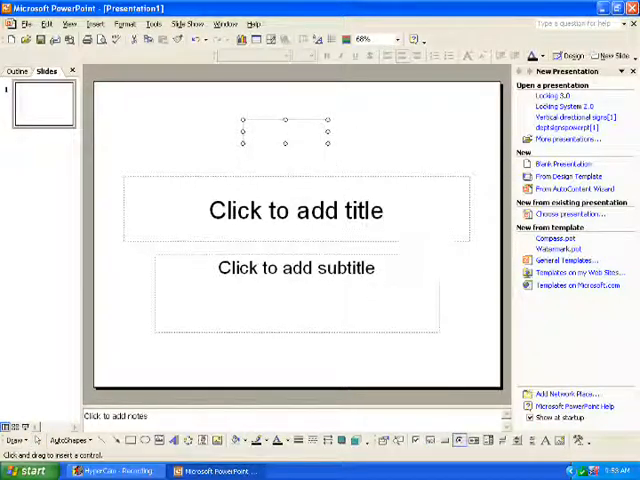
Draw an option button top-right and a checkbox top-left above the title, then deselect
{"action": "left_click_drag", "start_coordinate": [381, 146], "coordinate": [407, 171]}
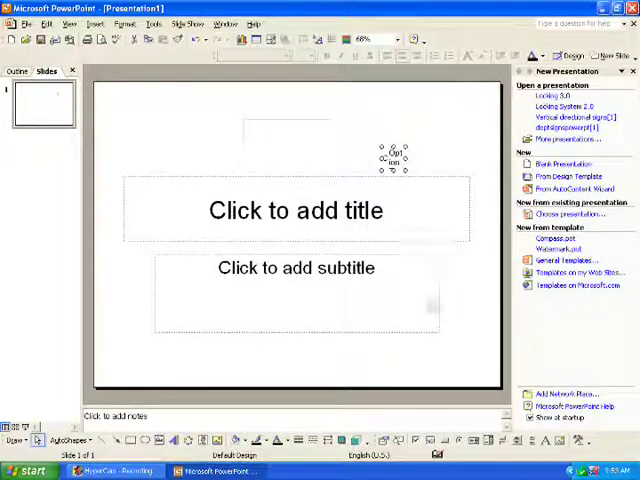
{"action": "left_click", "coordinate": [414, 440]}
{"action": "left_click_drag", "start_coordinate": [160, 116], "coordinate": [205, 139]}
{"action": "left_click", "coordinate": [216, 190]}
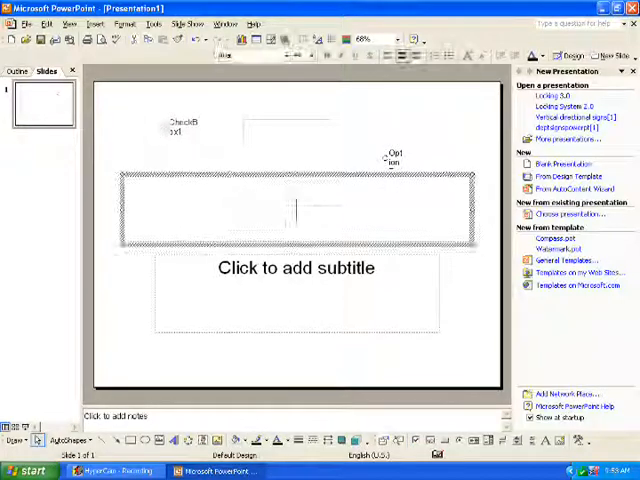
{"action": "left_click", "coordinate": [224, 164]}
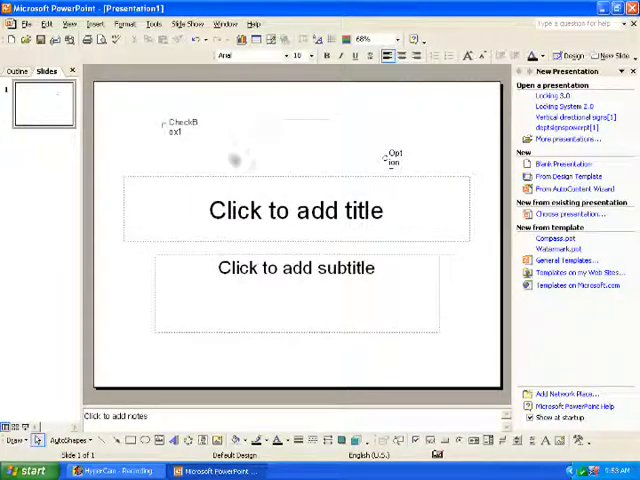